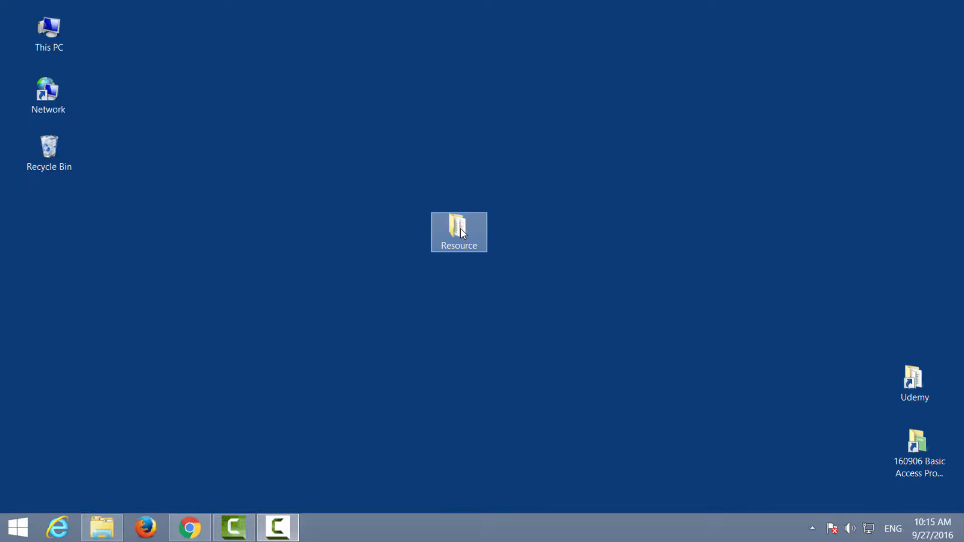
Open Sample.xlsx from the Resource folder on the desktop and switch to the Normalize1 sheet
double_click(460, 230)
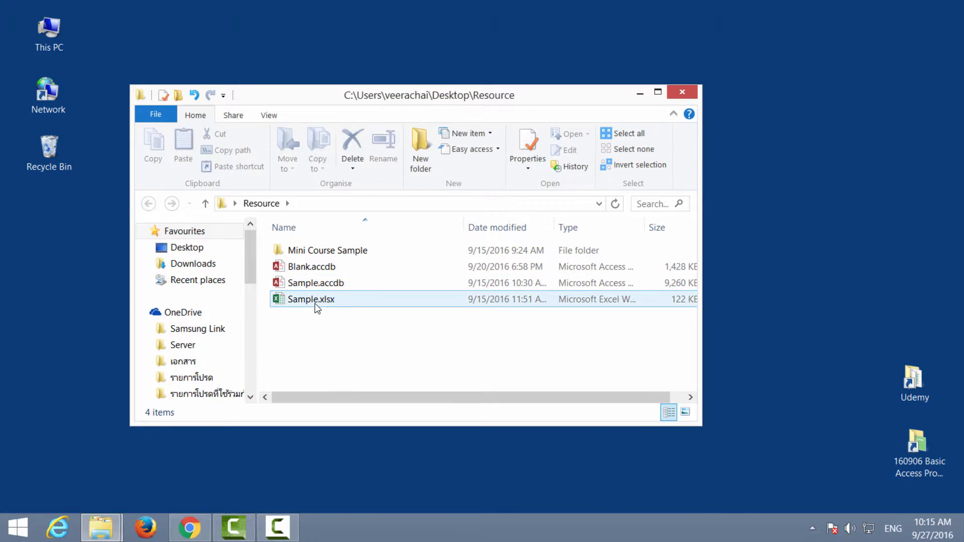
double_click(316, 301)
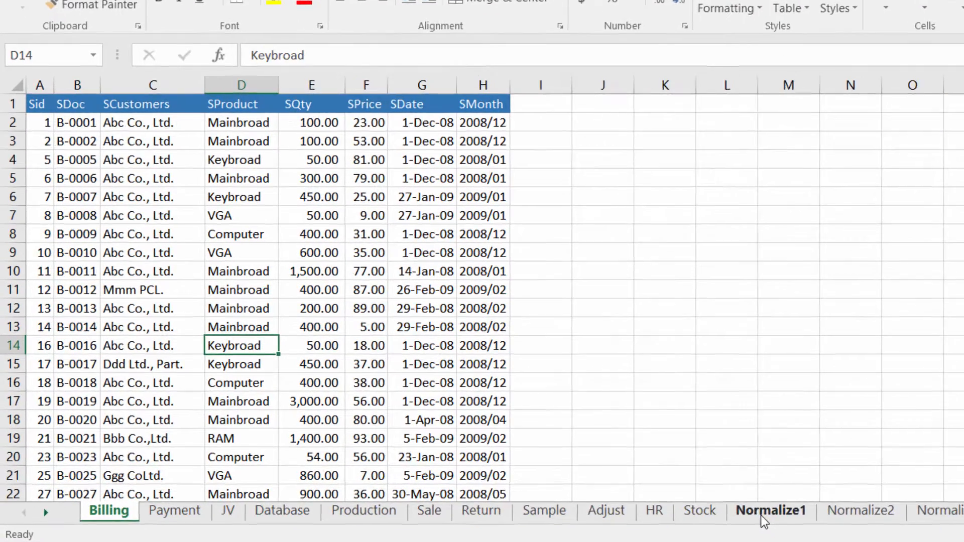
left_click(595, 493)
Examine the entries in the Name column for different spellings of the same two people
left_click(111, 182)
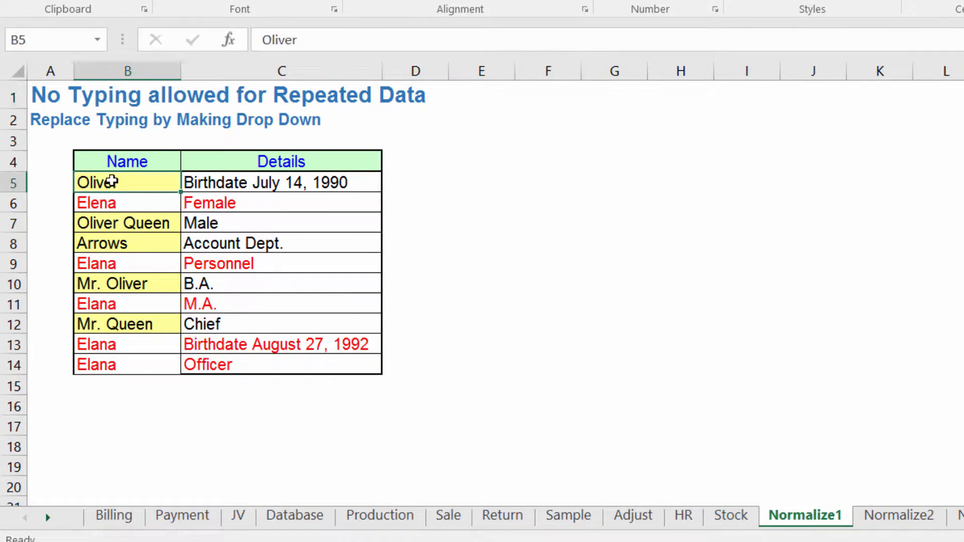
left_click(103, 222)
left_click(131, 244)
left_click(134, 283)
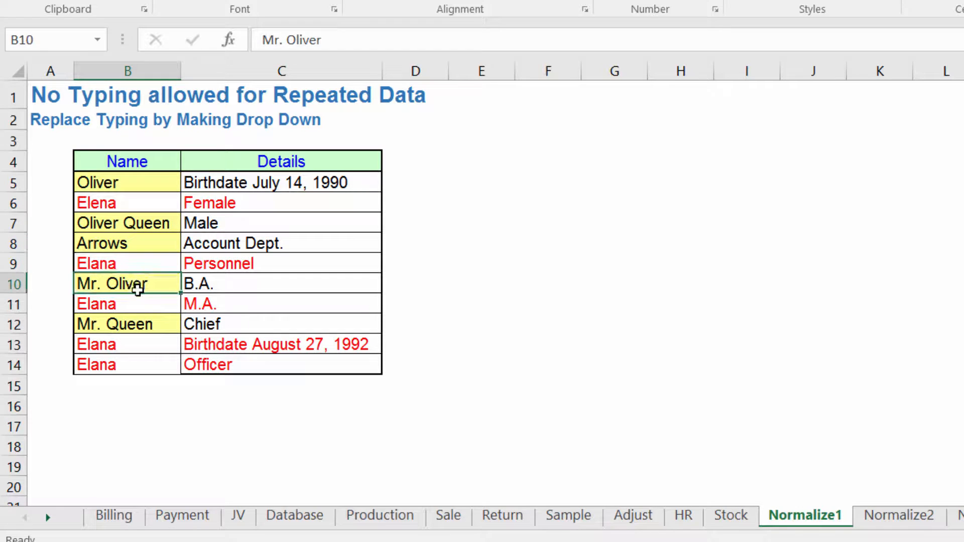
left_click(141, 323)
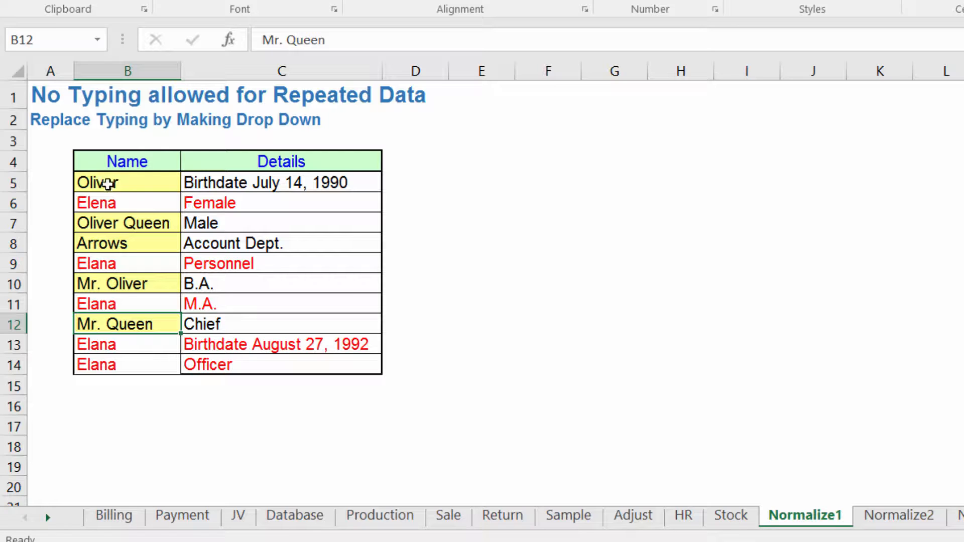
left_click(108, 207)
left_click(112, 274)
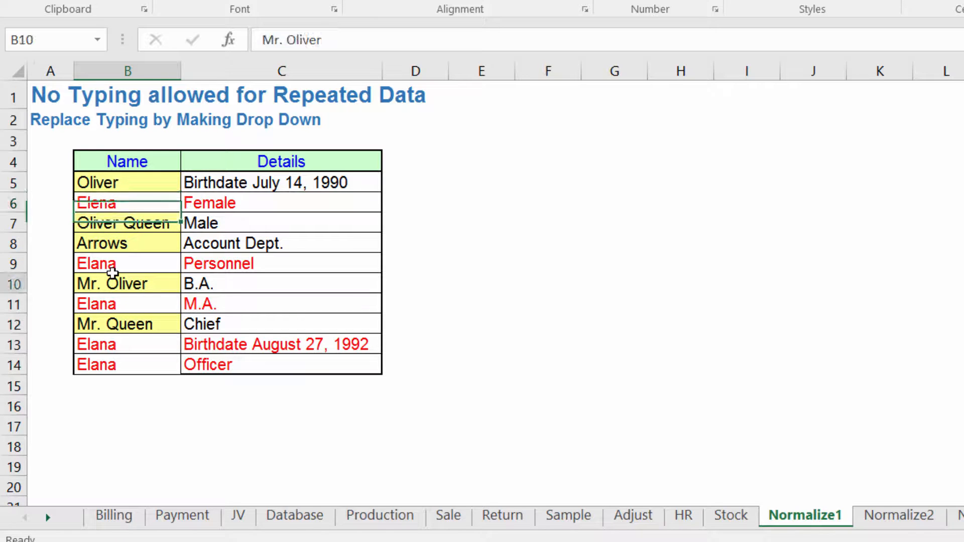
left_click(120, 306)
left_click(119, 345)
left_click(116, 372)
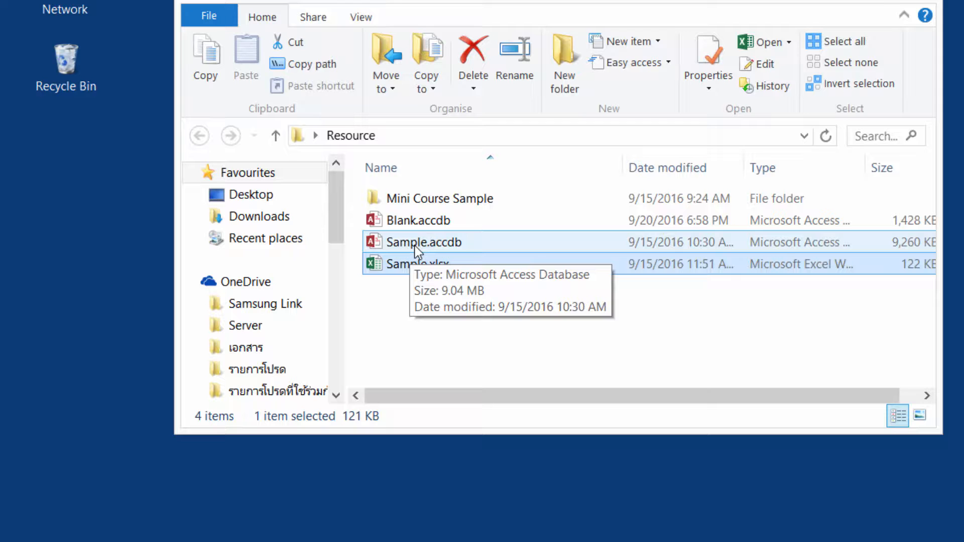
Open the SaleTbl table of Sample.accdb in Access and compare the SCustomers spellings in the first five records
double_click(416, 246)
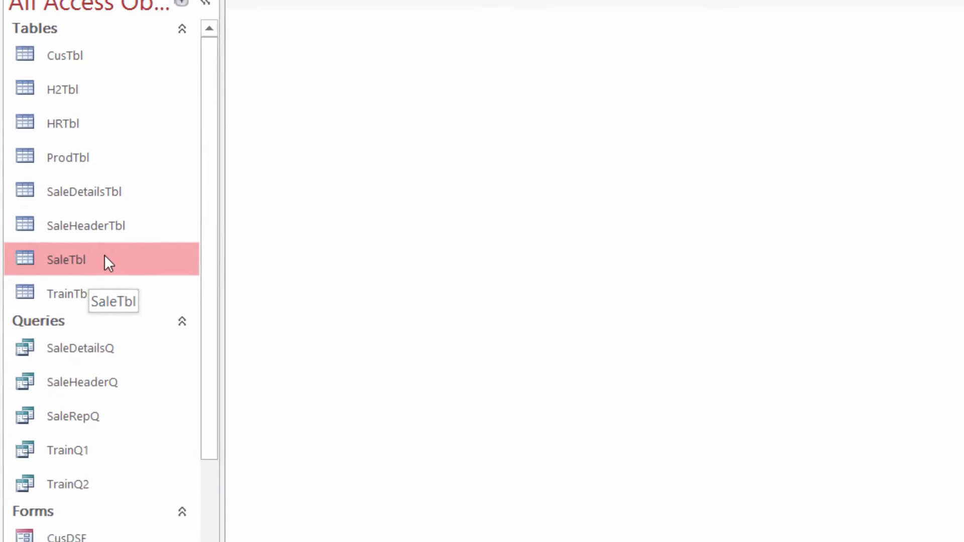
double_click(106, 259)
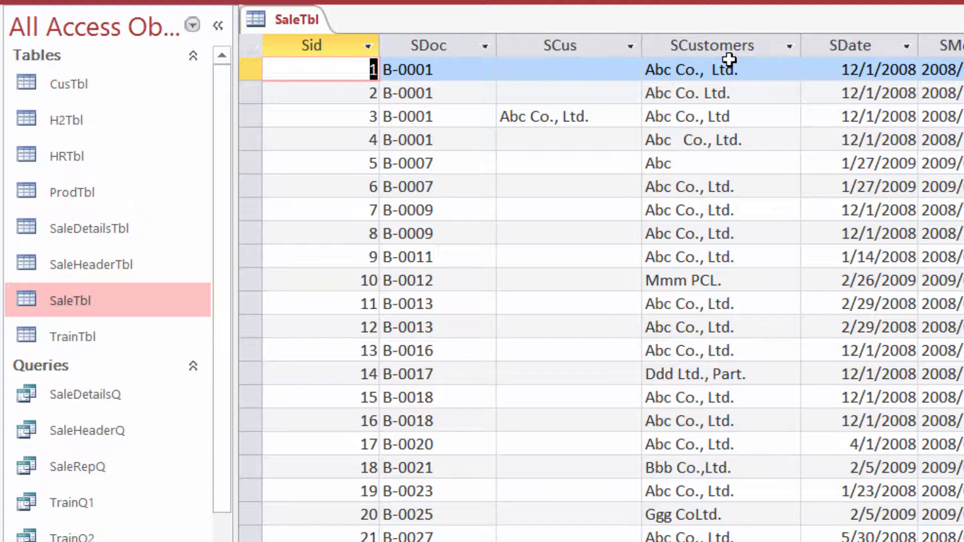
left_click(761, 73)
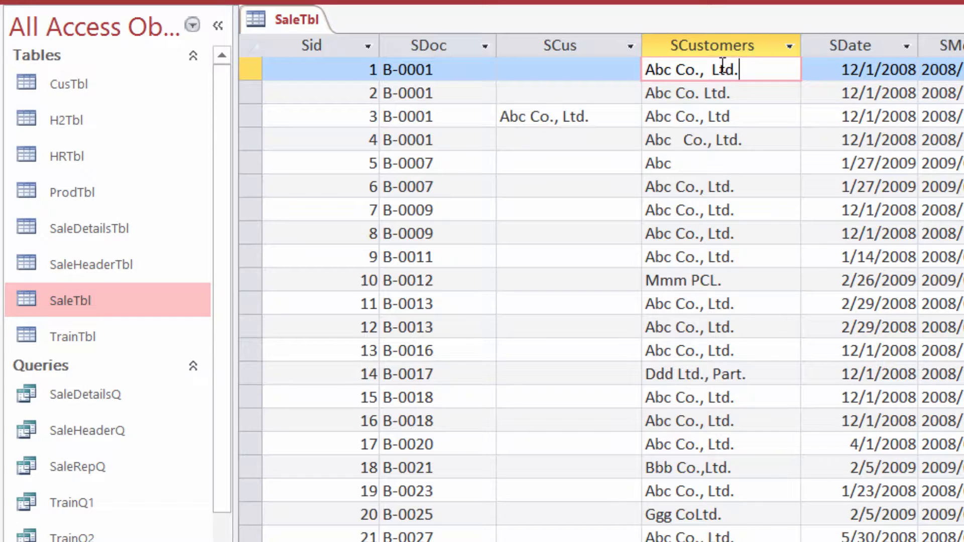
left_click(700, 93)
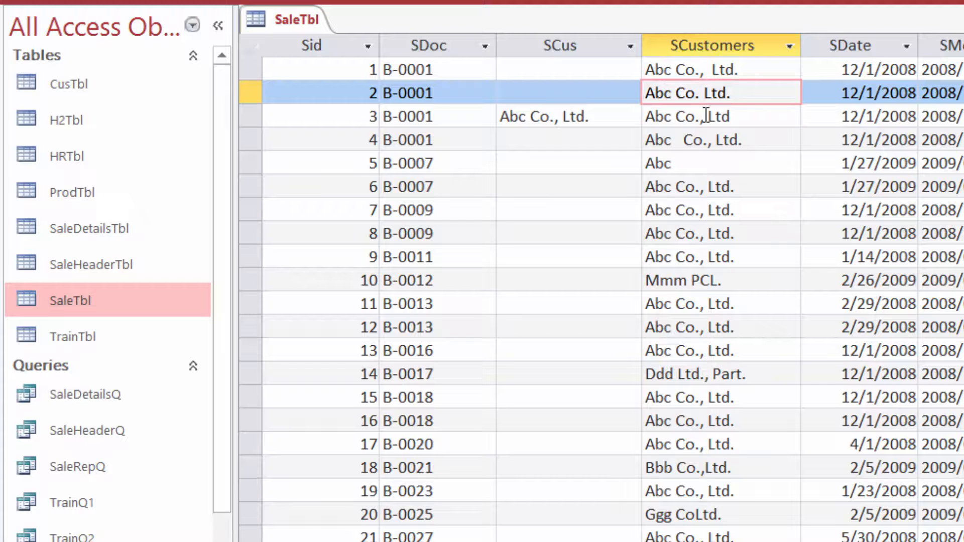
left_click(772, 119)
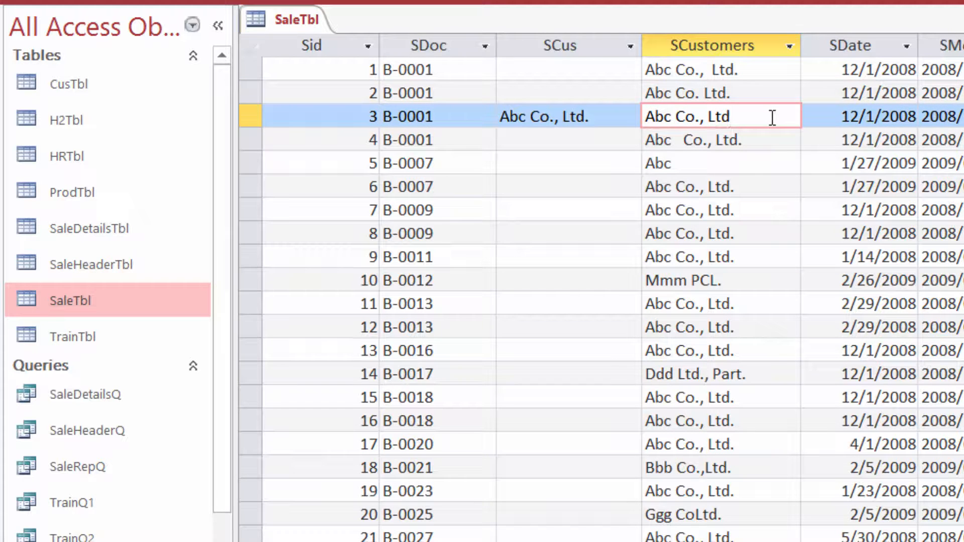
left_click(686, 141)
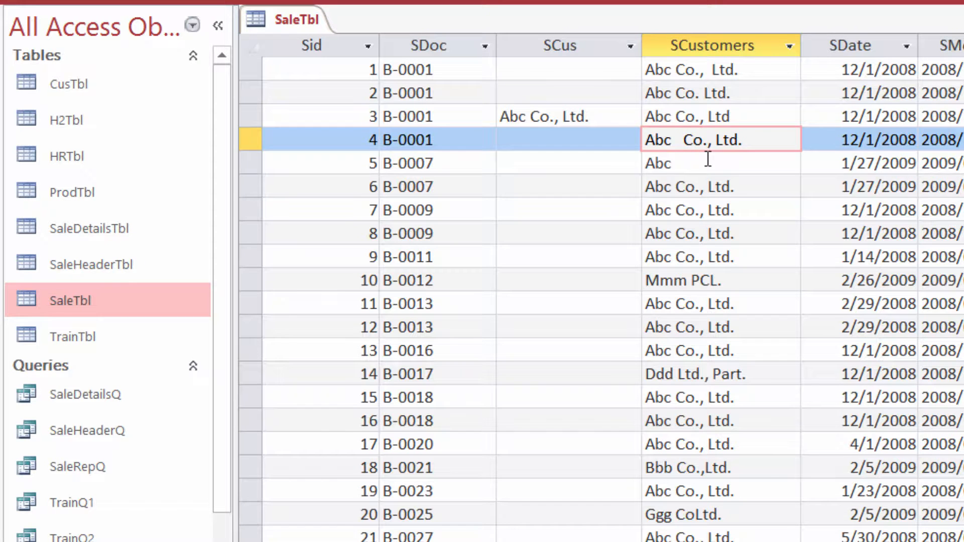
left_click(708, 159)
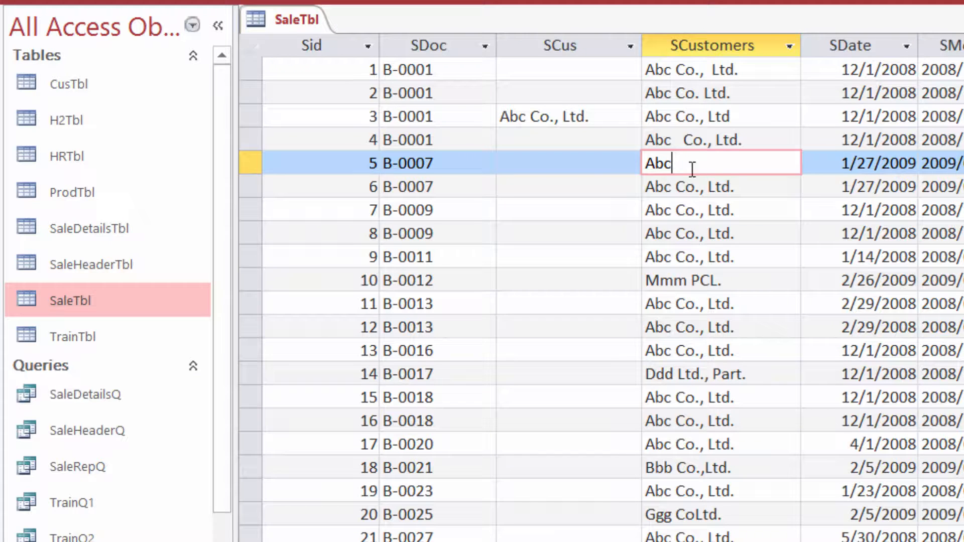
Try to enter a customer name missing from the list in the SCus field of record 5, then discard the entry
left_click(577, 164)
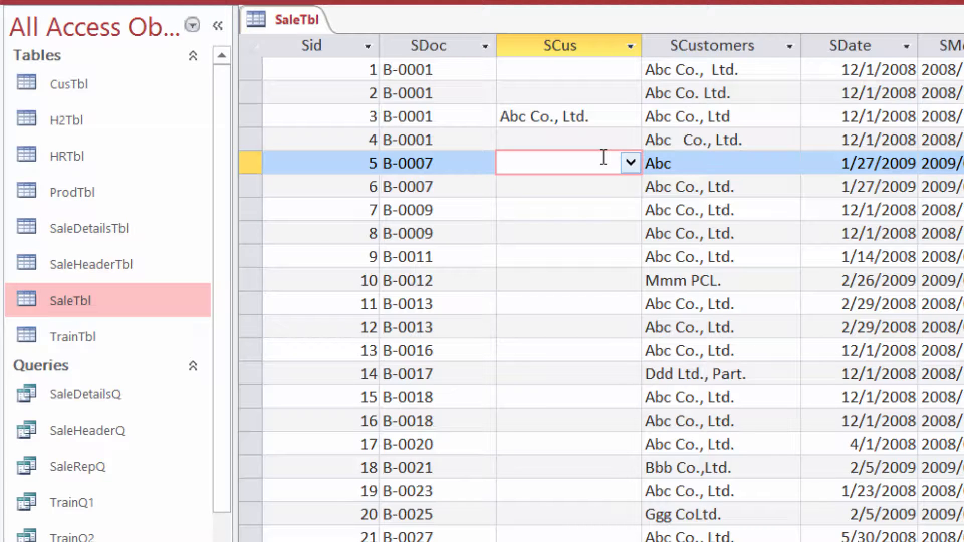
type("stefan")
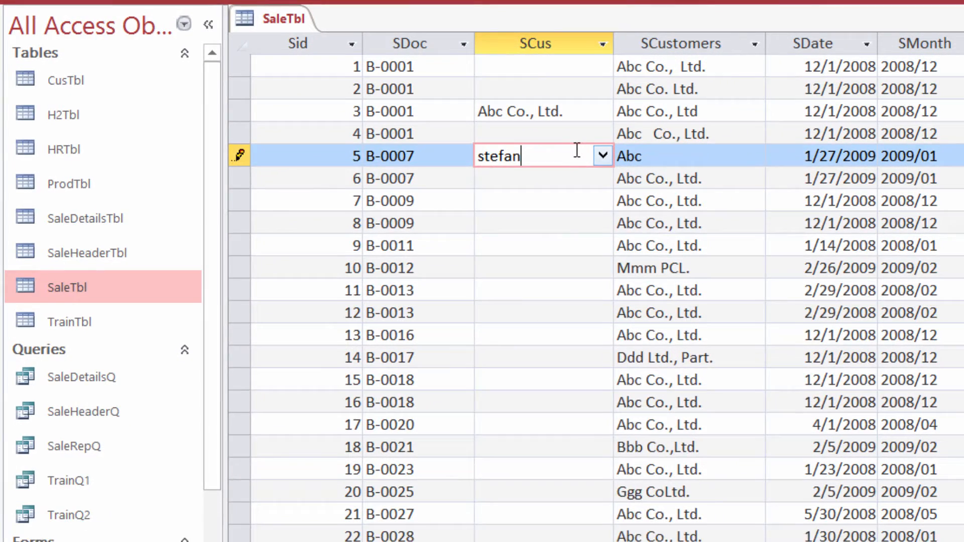
key("Return")
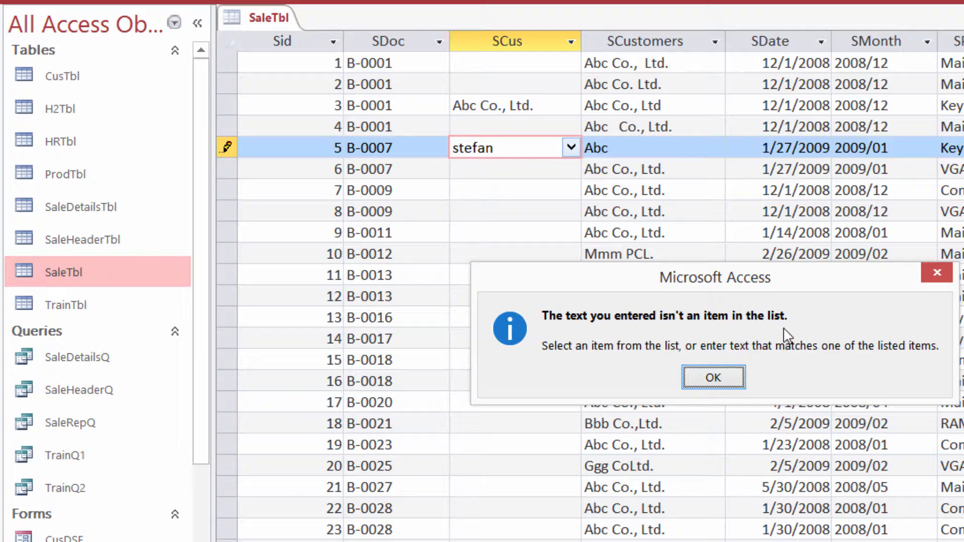
left_click(718, 377)
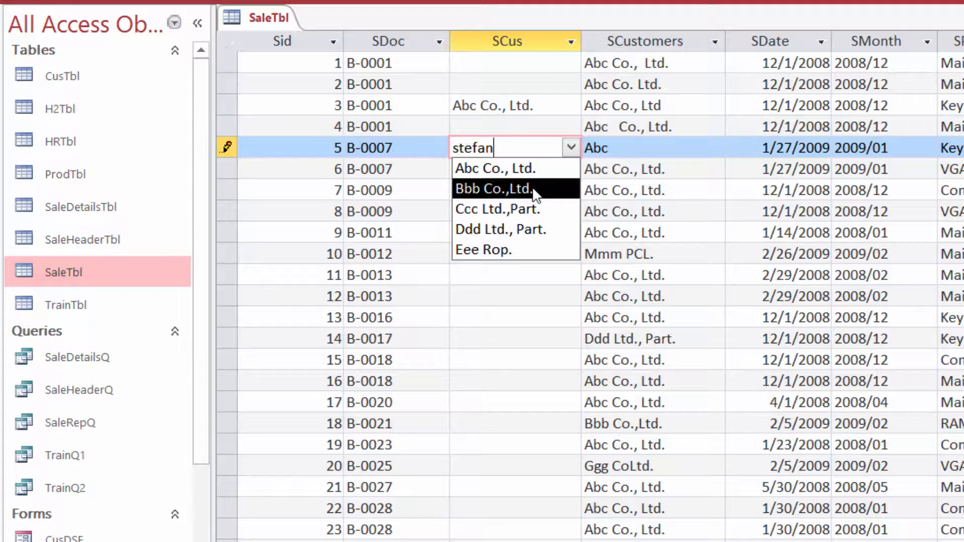
left_click(571, 150)
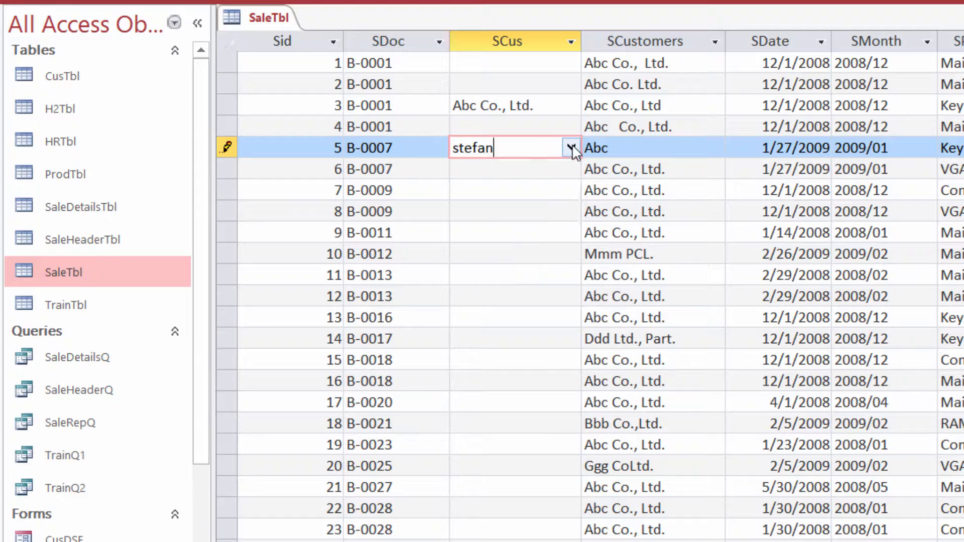
key("Escape")
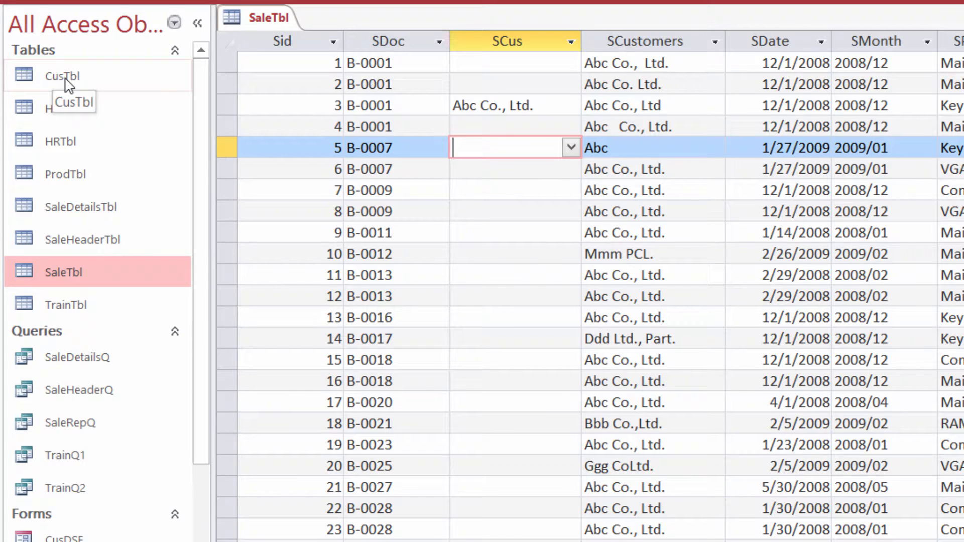
Add a new record to CusTbl with the new customer's name in CName, and close the table
double_click(65, 80)
left_click(372, 172)
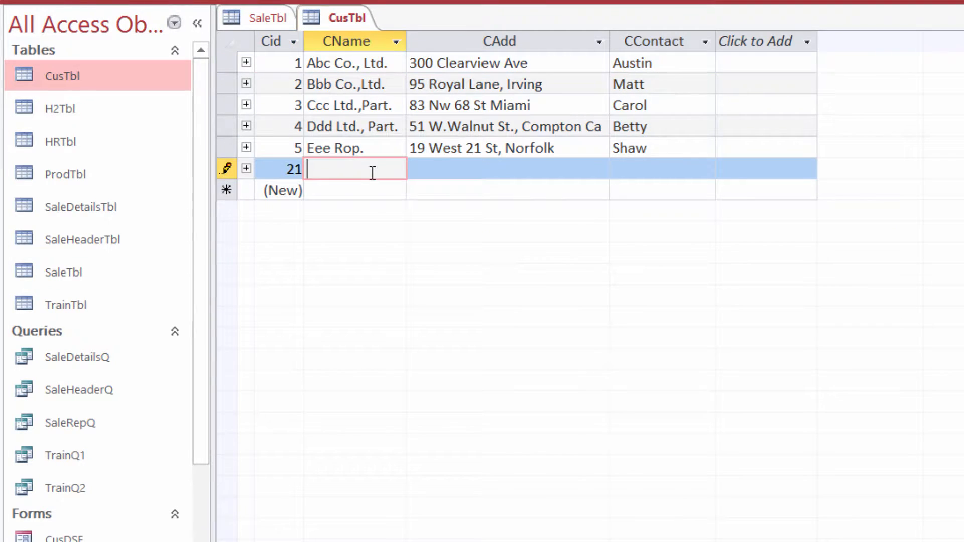
type("Stefan")
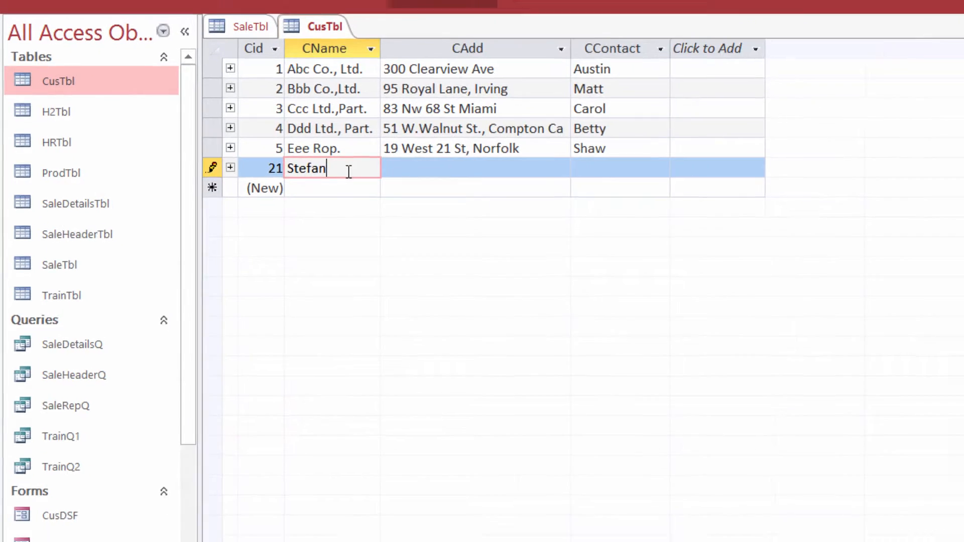
key("Down")
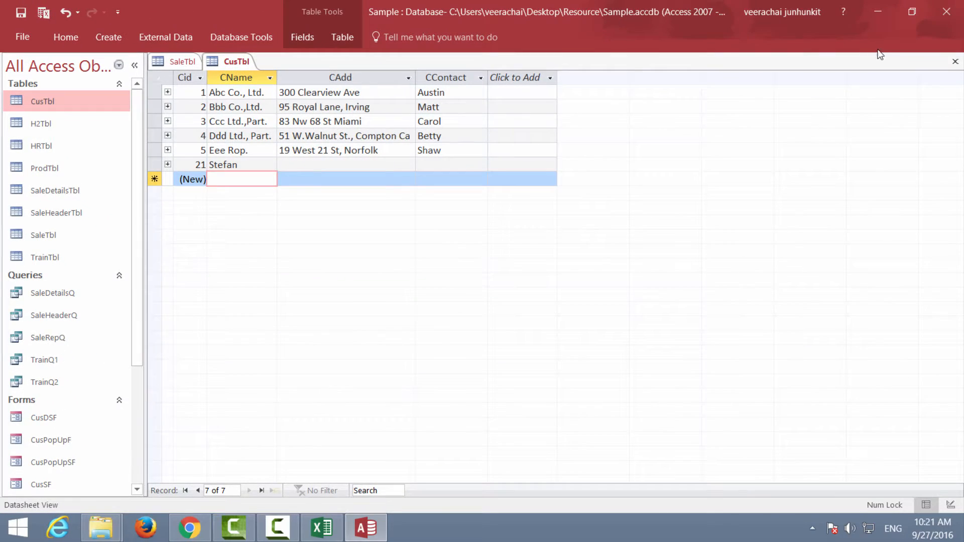
left_click(955, 62)
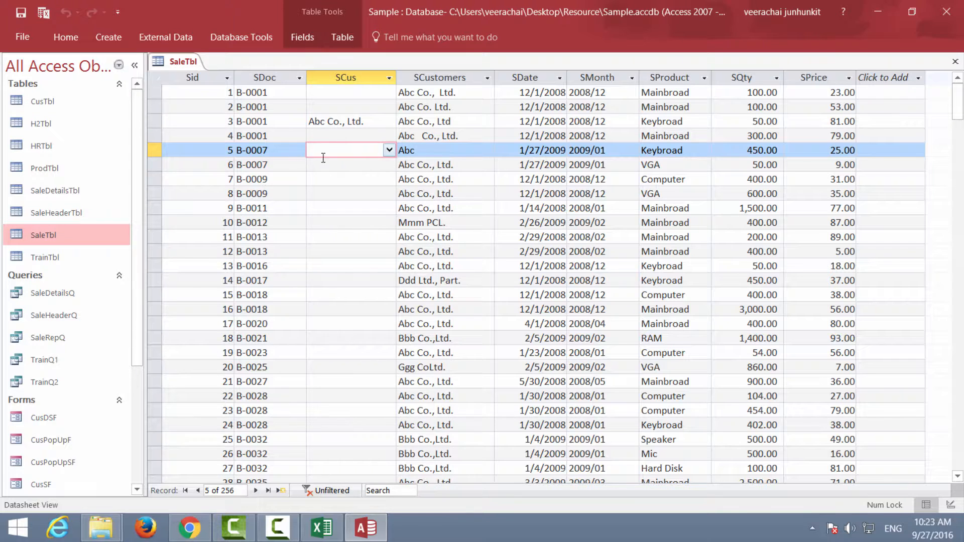
Set the SCus field of record 5 in SaleTbl to the newly added customer
left_click(390, 150)
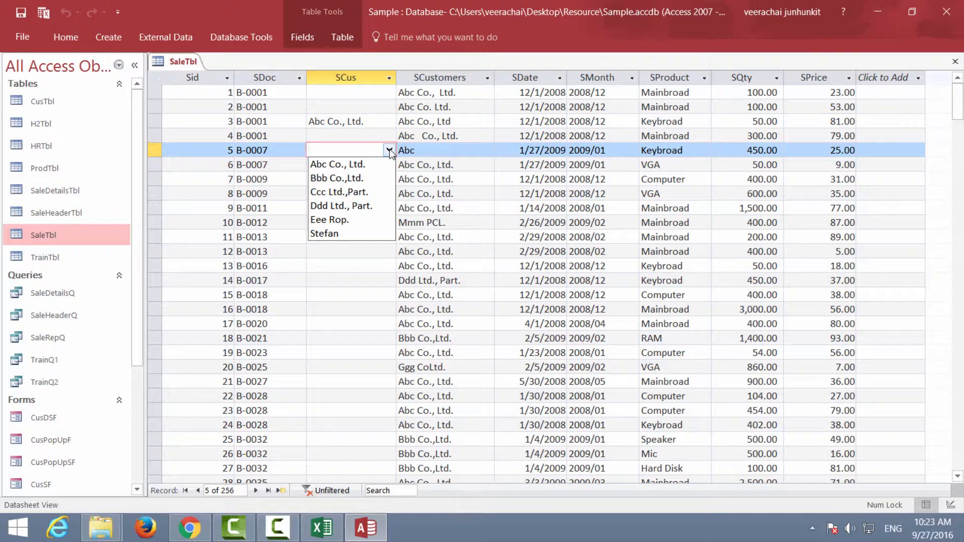
type("stefan")
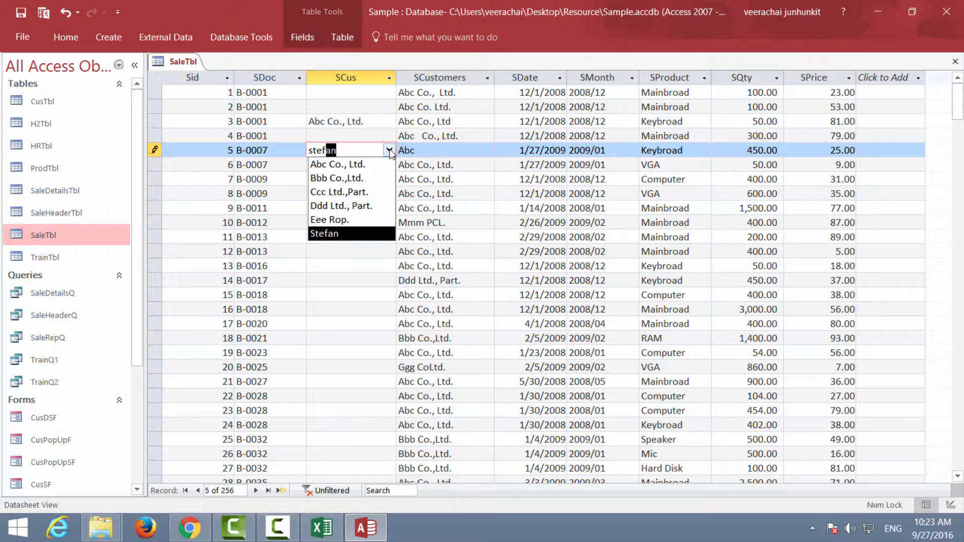
key("Tab")
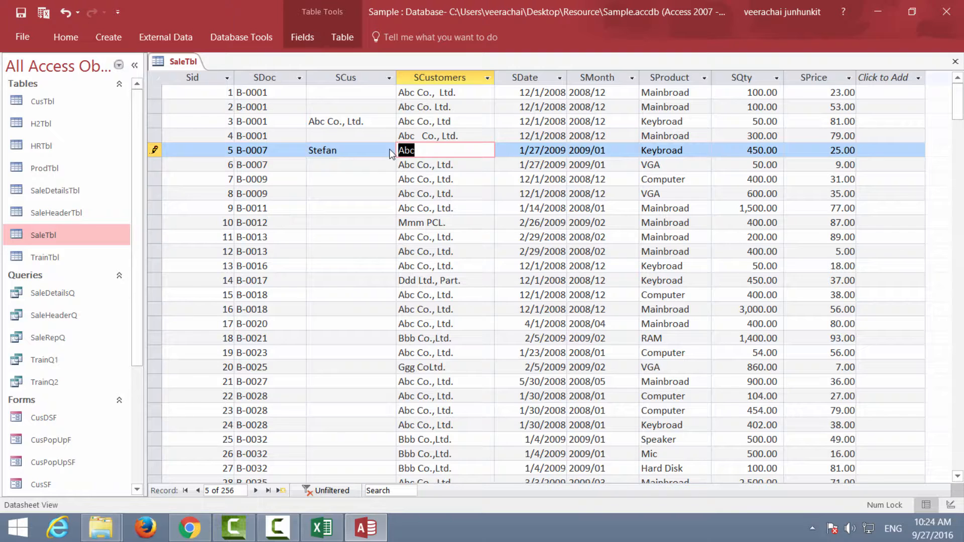
Set the SCus field to Abc Co., Ltd. for record 6 and Bbb Co.,Ltd. for record 7
key("Down")
key("Left")
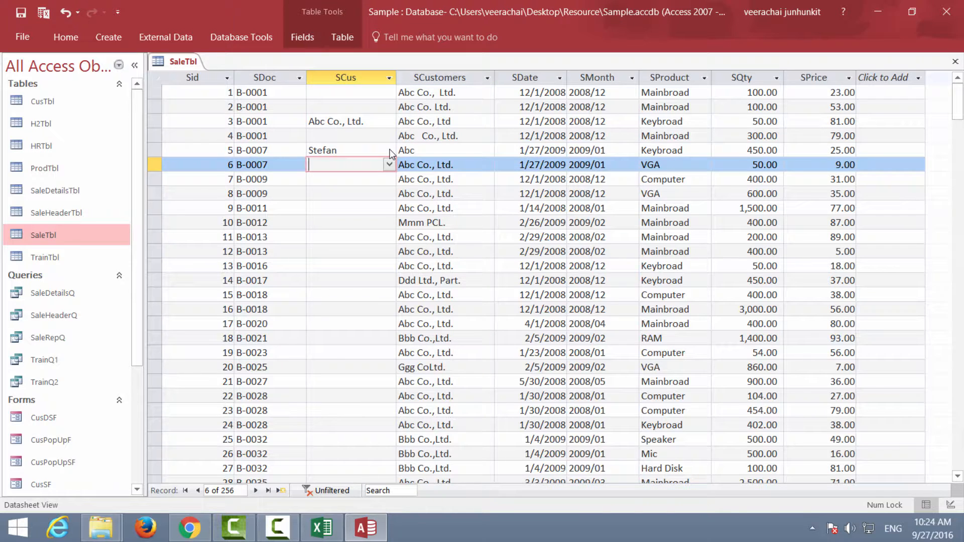
type("abc Co., Ltd.")
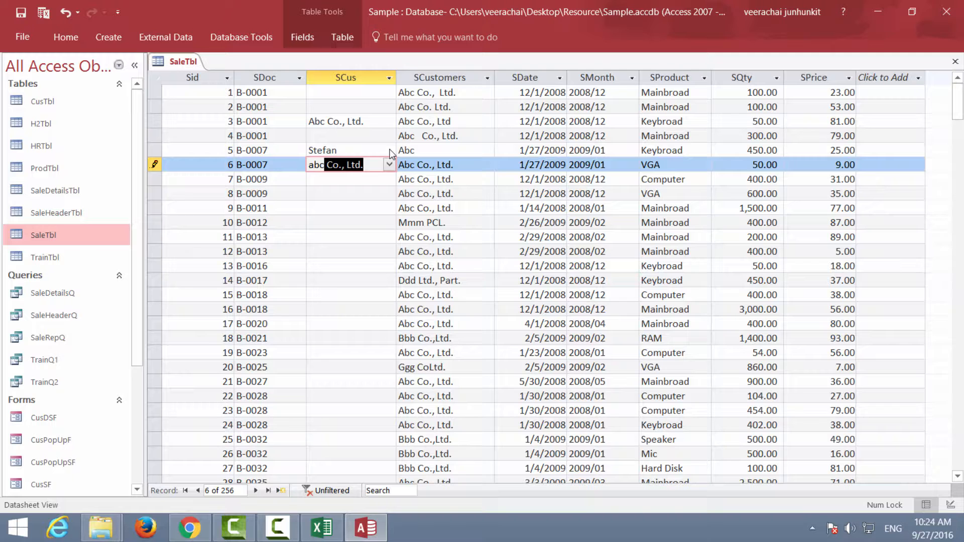
key("Tab")
key("Down")
key("Left")
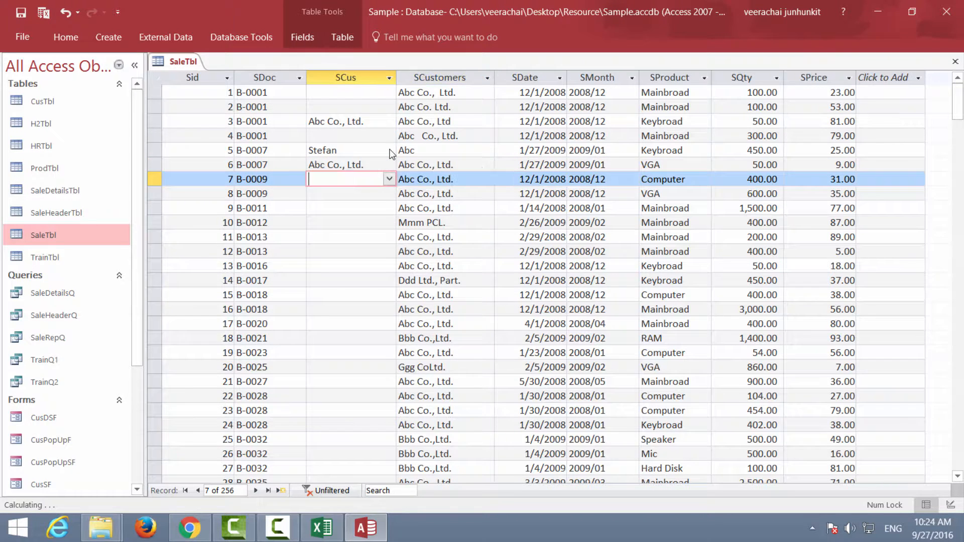
type("bbb")
key("Tab")
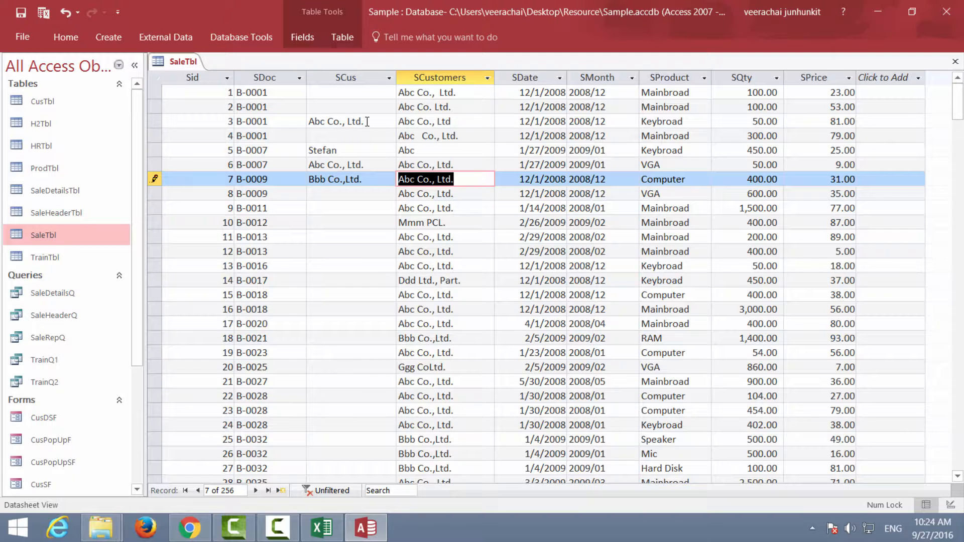
Change the CName of the first customer in CusTbl to Abc Company and close the table
double_click(32, 97)
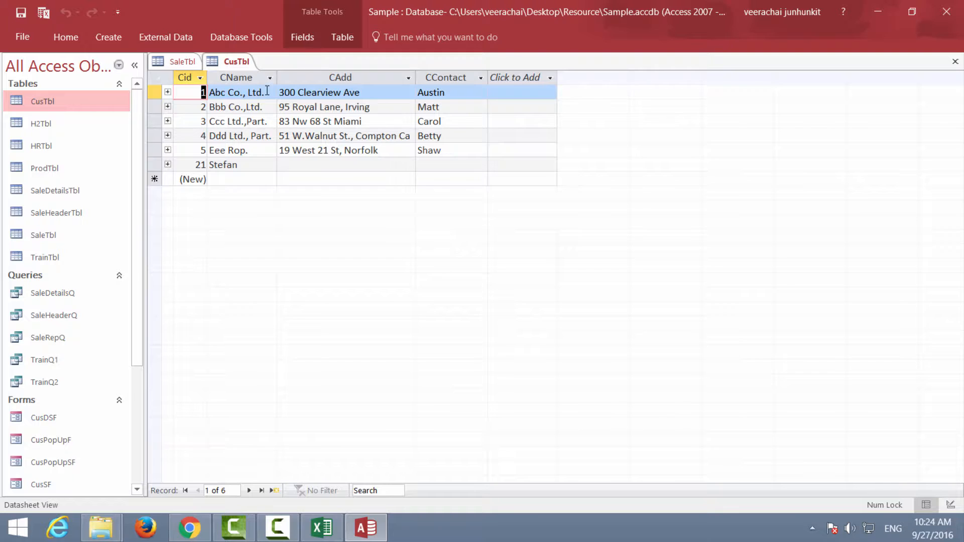
key("Tab")
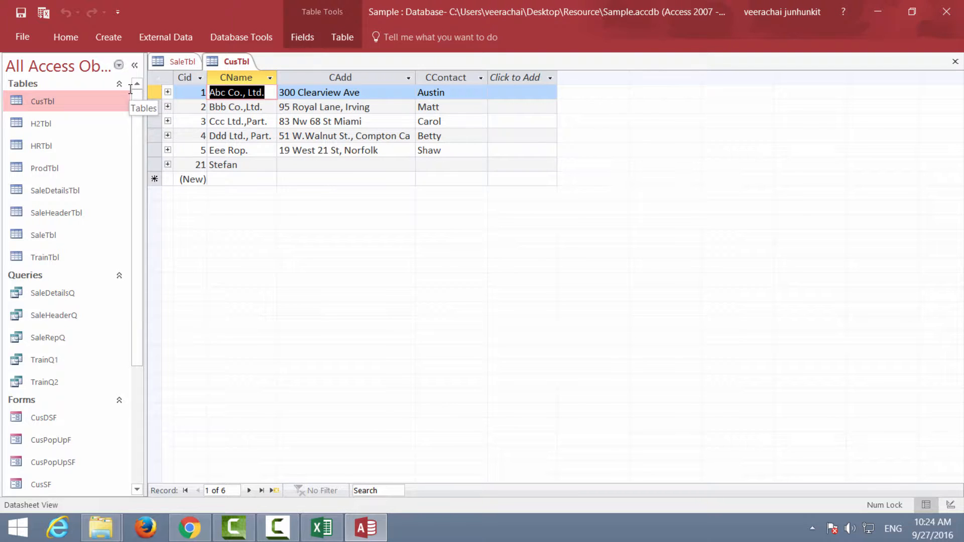
type("Abc Co")
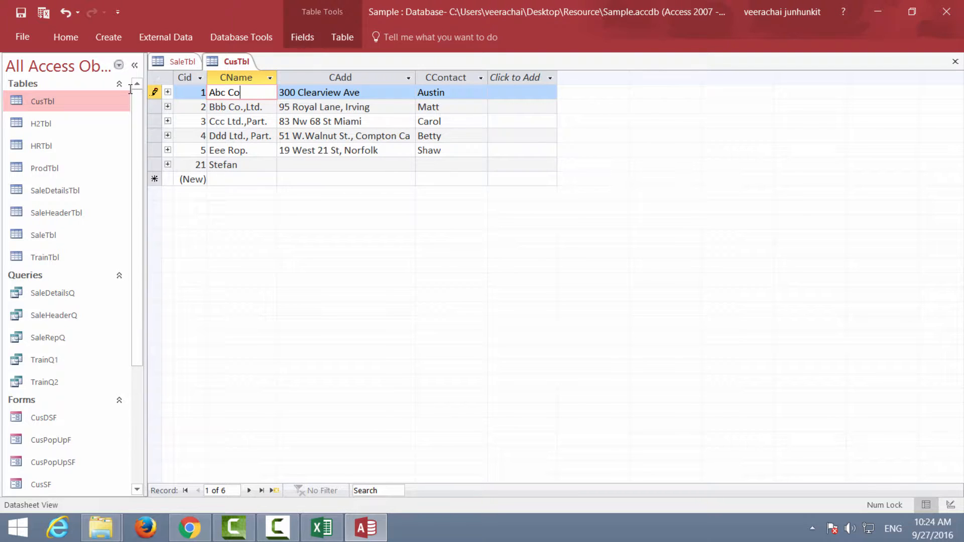
type("mpany")
key("Down")
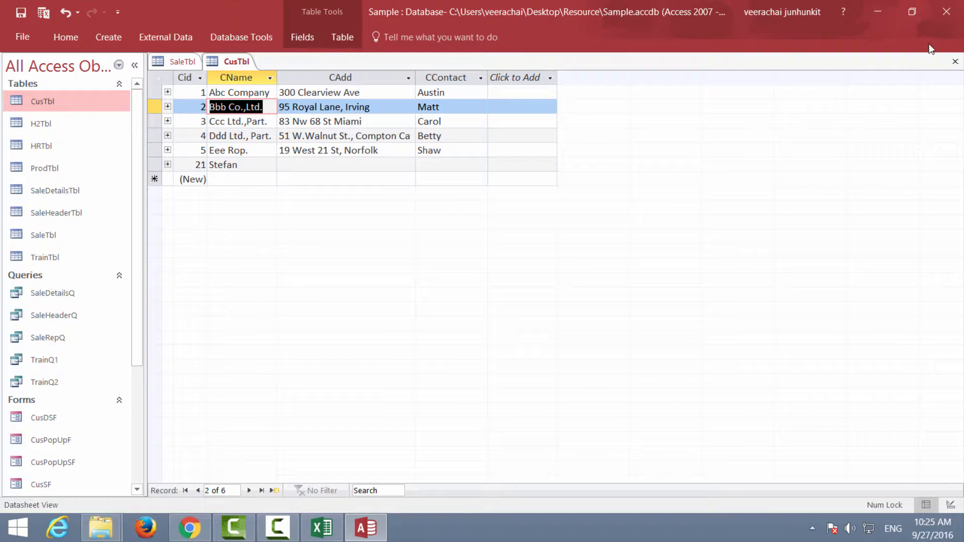
left_click(956, 62)
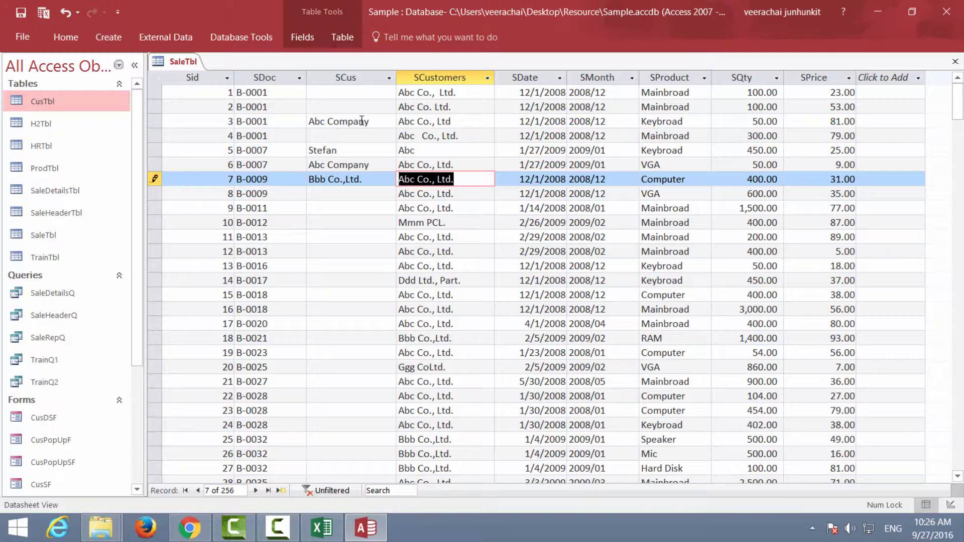
Close the SaleTbl table and open the SaleHeaderQ query in Design View
left_click(955, 64)
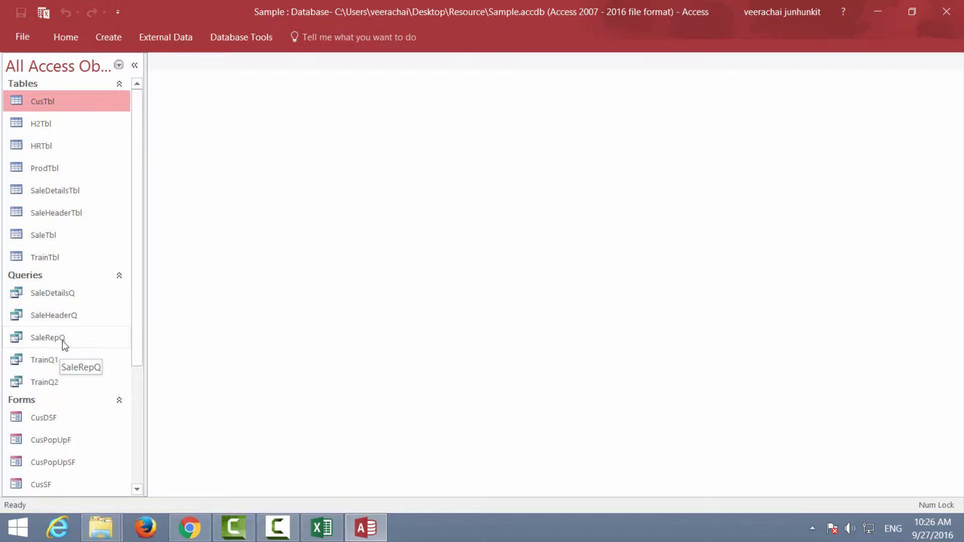
left_click(43, 235)
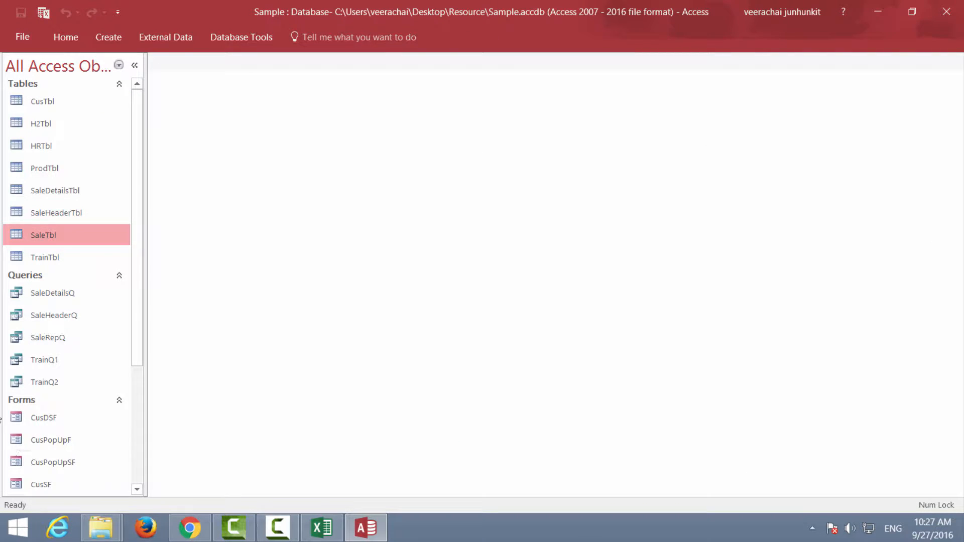
left_click(74, 317)
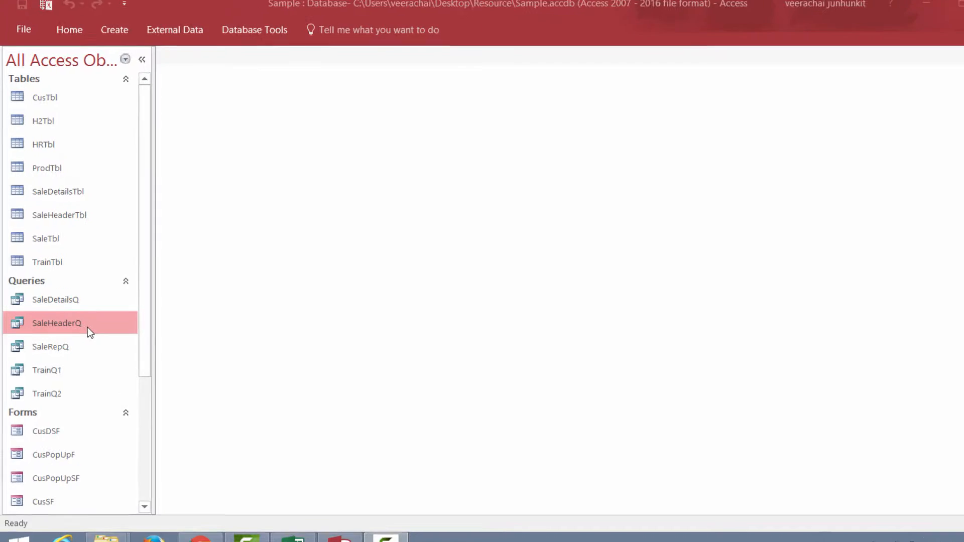
right_click(103, 364)
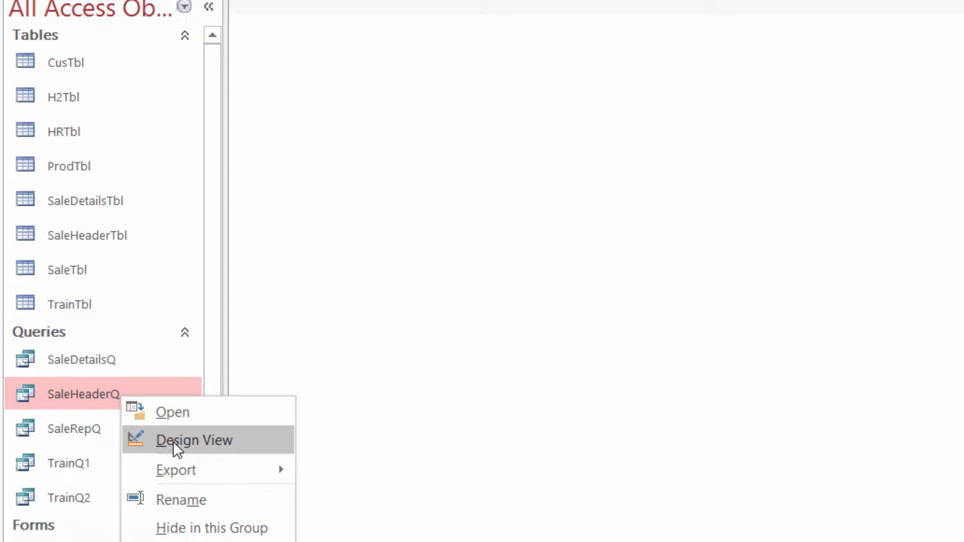
left_click(173, 442)
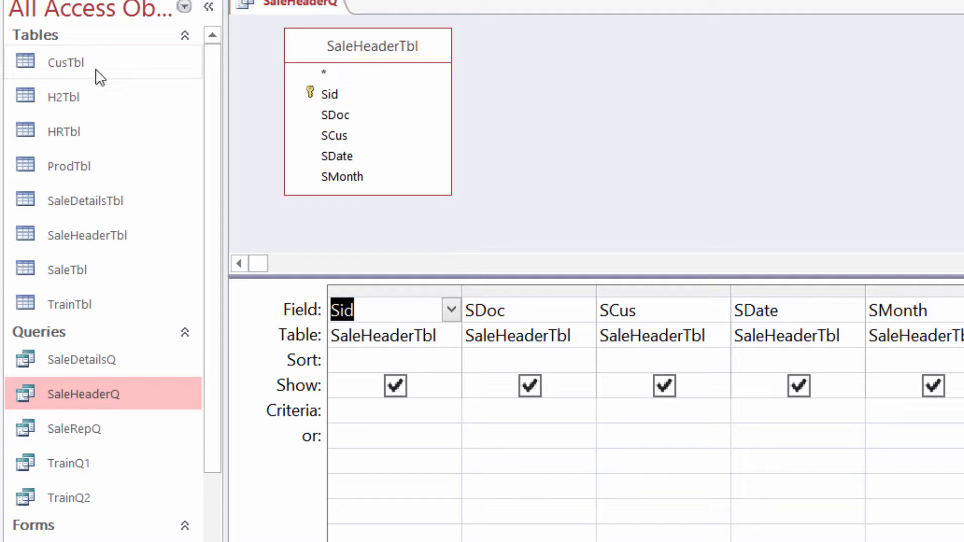
Add CusTbl to the query and set its join to include all SaleHeaderTbl records and only the matching records from CusTbl
left_click_drag(95, 68, 651, 71)
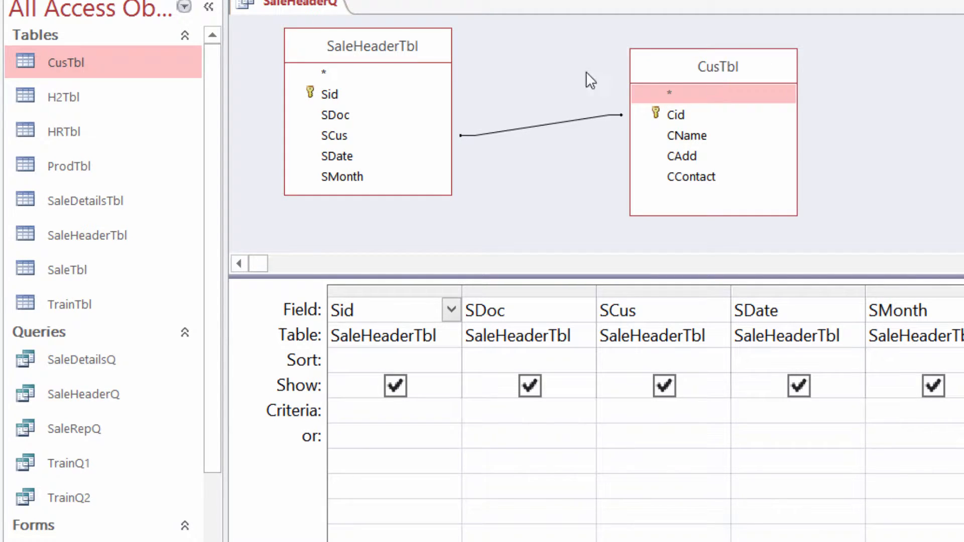
left_click(543, 125)
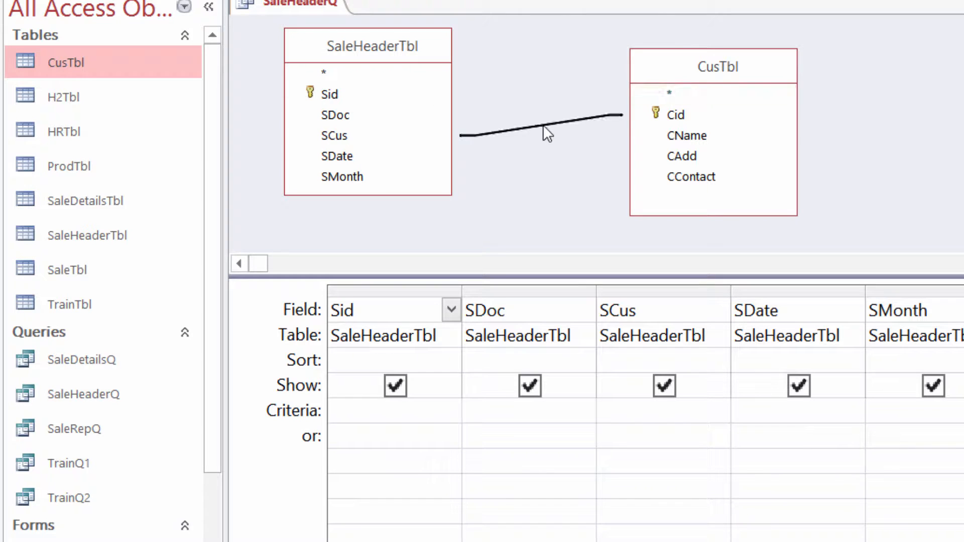
right_click(543, 131)
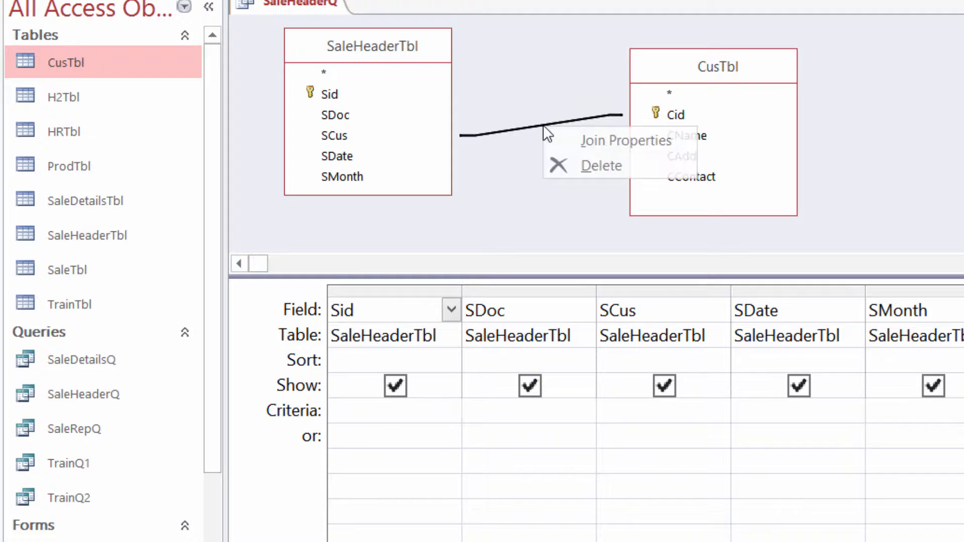
left_click(591, 141)
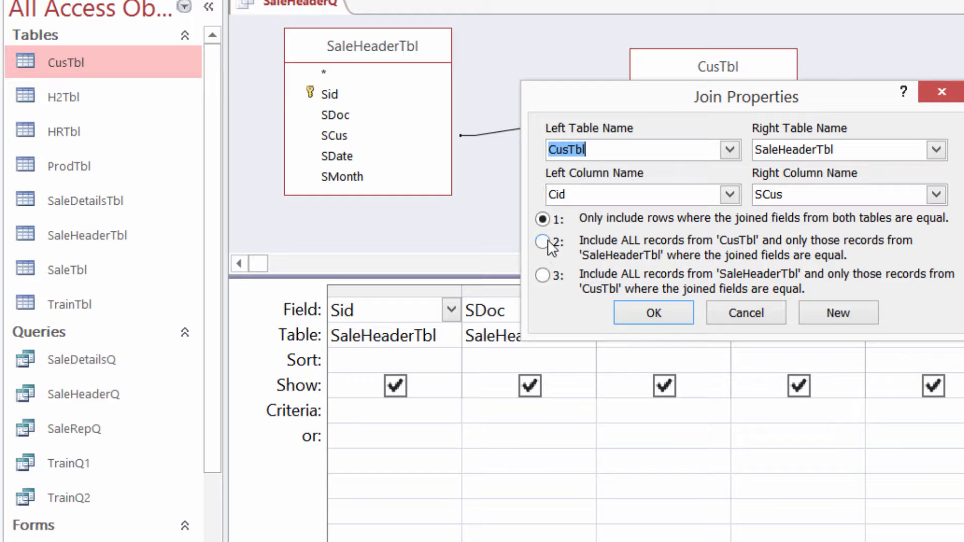
left_click(543, 276)
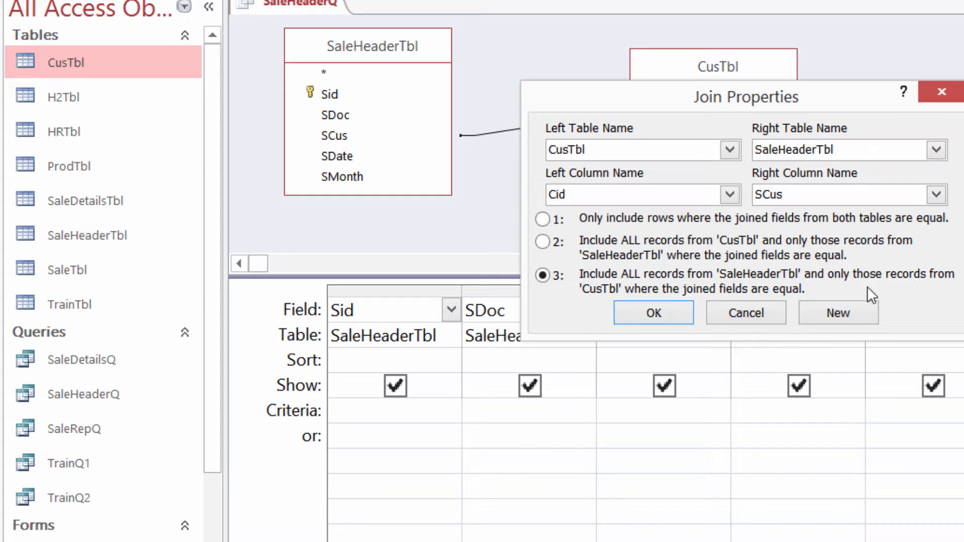
left_click(640, 314)
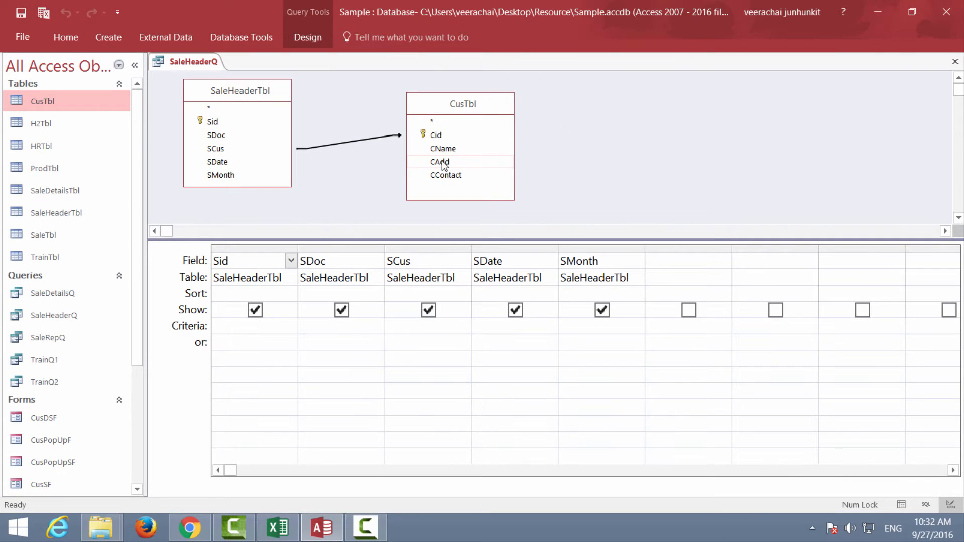
Add the CAdd and CContact fields from CusTbl to the query, and select both columns in Datasheet View
double_click(442, 162)
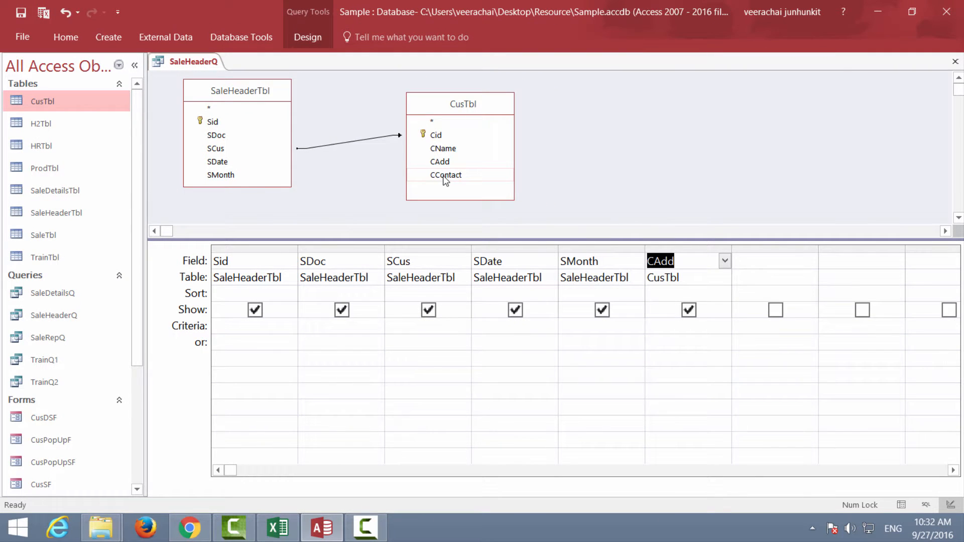
double_click(444, 175)
right_click(193, 61)
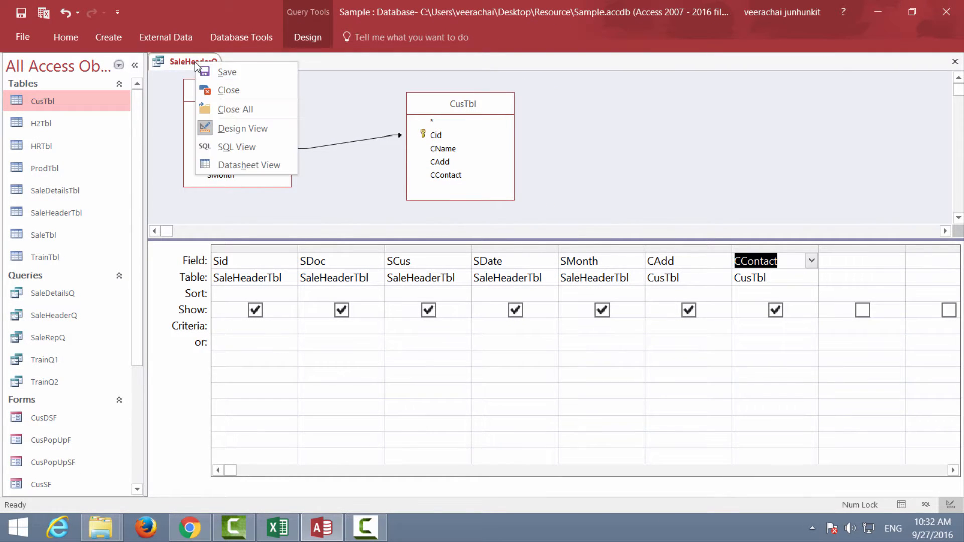
left_click(227, 164)
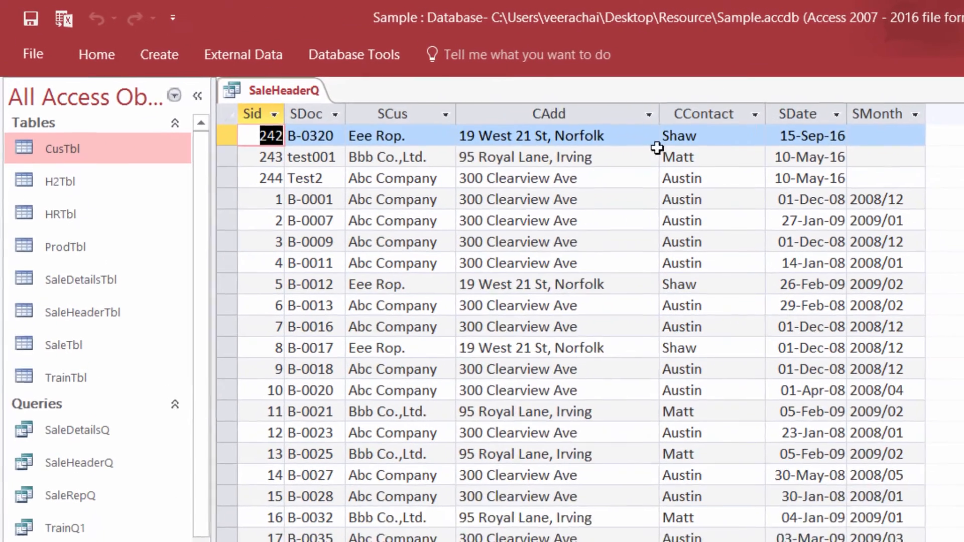
left_click_drag(490, 109, 677, 112)
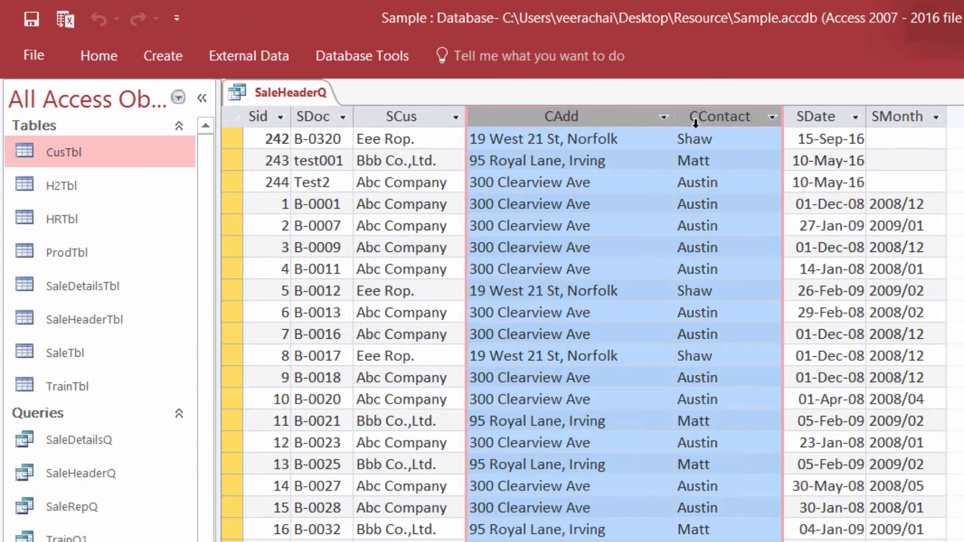